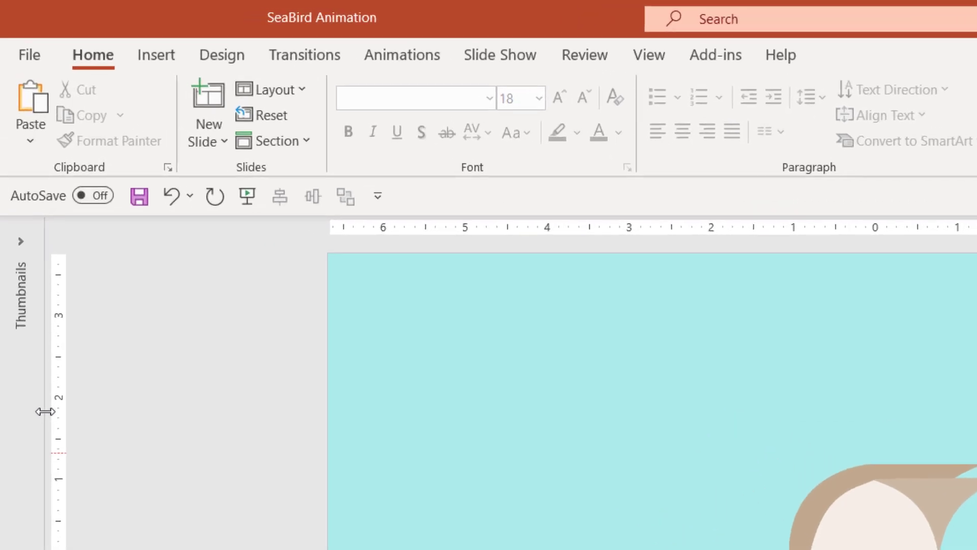
- Drag the collapsed Thumbnails pane open so the three seabird slides are listed
drag(116, 420, 175, 425)
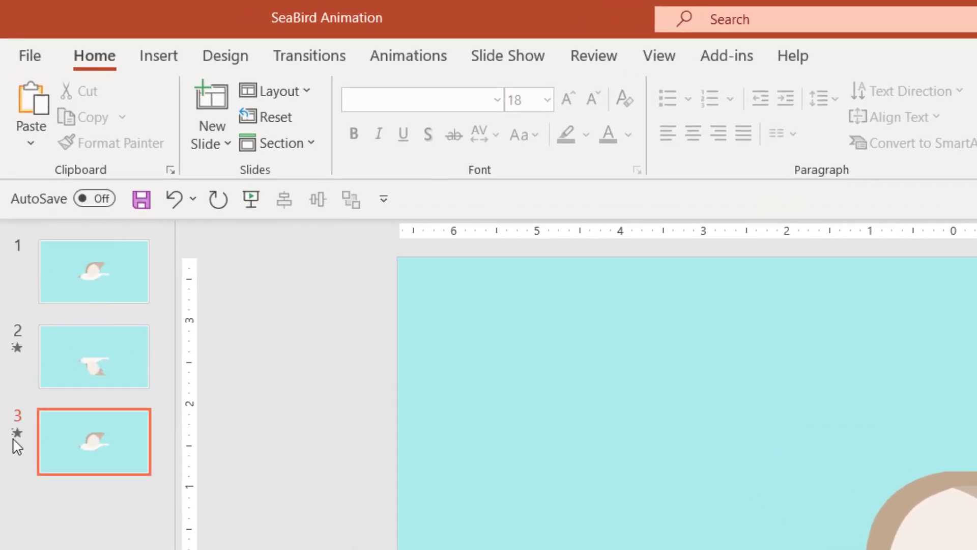
- Show the Animation Pane for slide 1 from the Animations tab
click(73, 276)
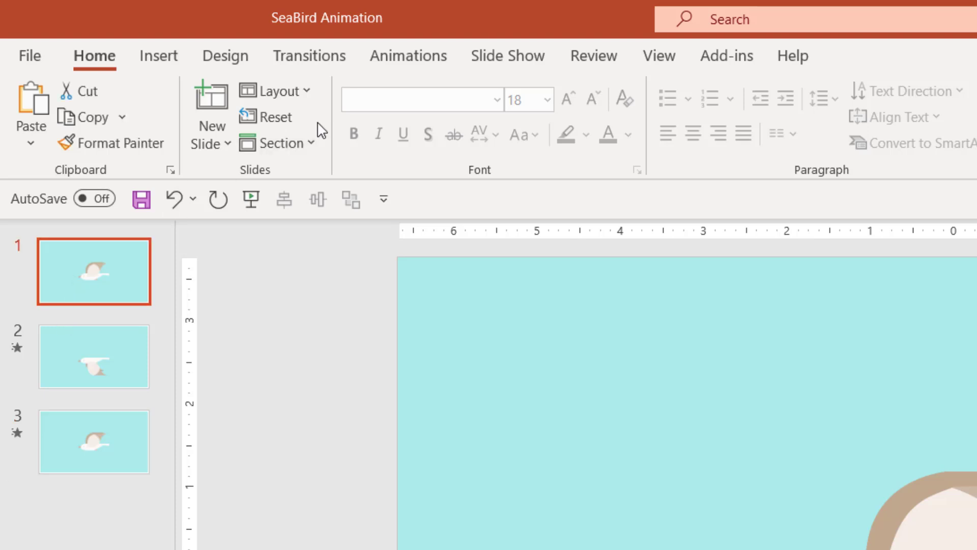
click(428, 57)
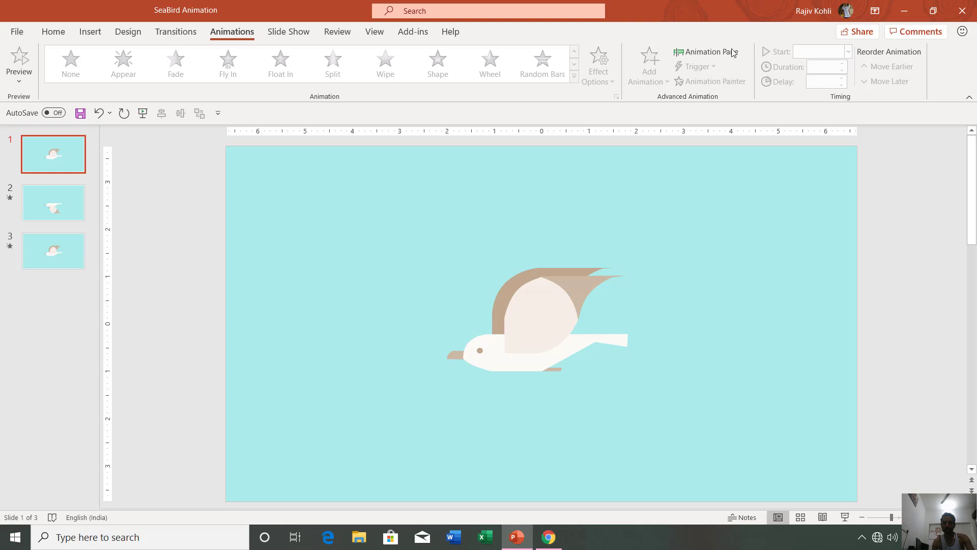
click(733, 53)
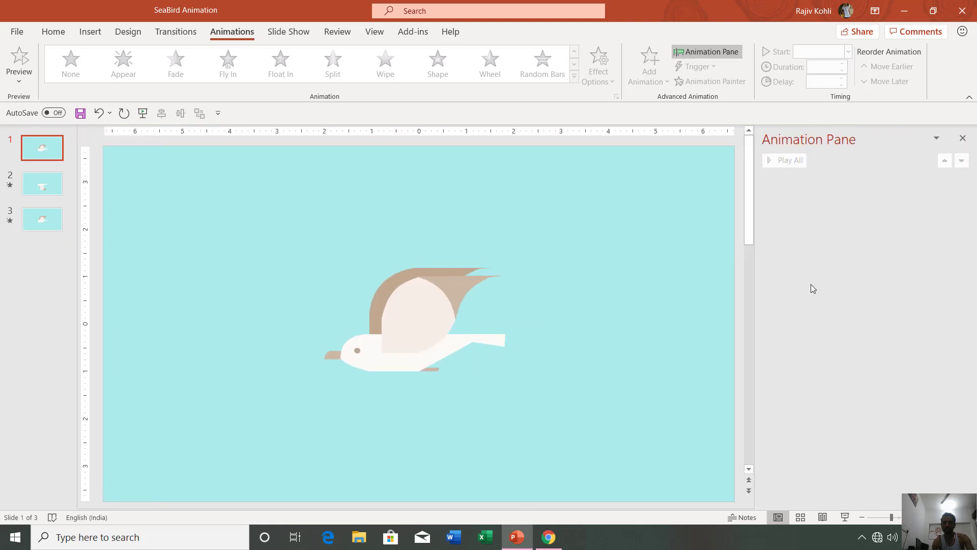
- Compare the bird poses on slides 2 and 3, then return to slide 1
click(37, 184)
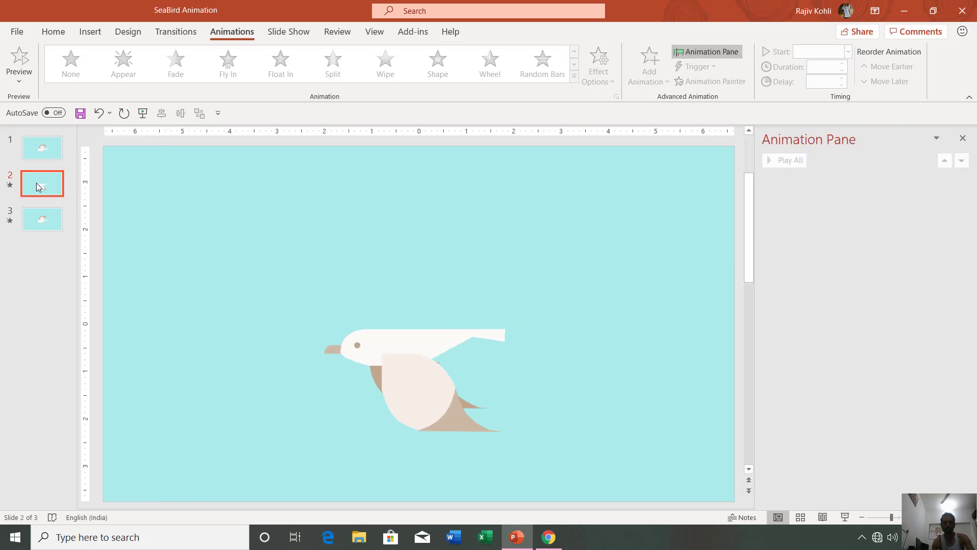
click(35, 218)
click(39, 149)
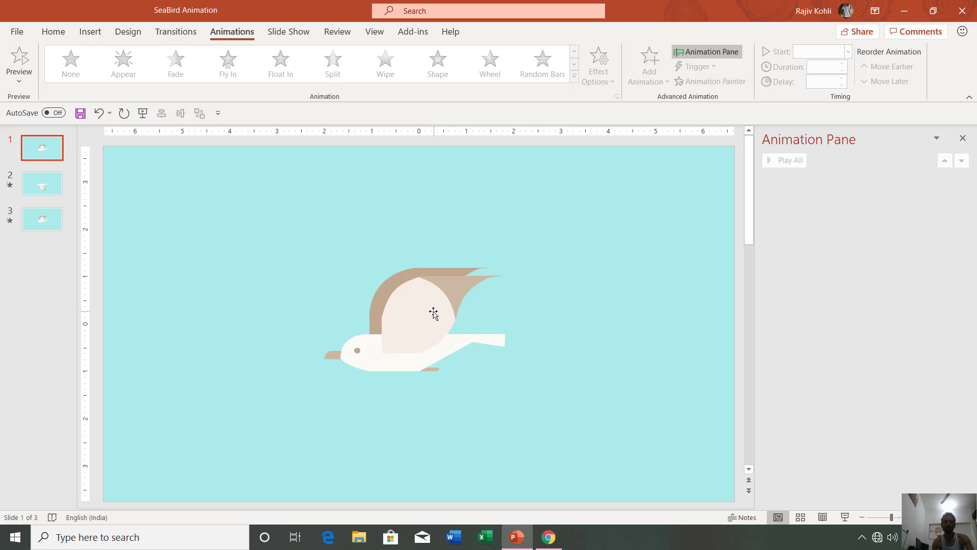
- Browse PowerPoint's Insert Shapes gallery, then switch to a blank Word document
click(98, 36)
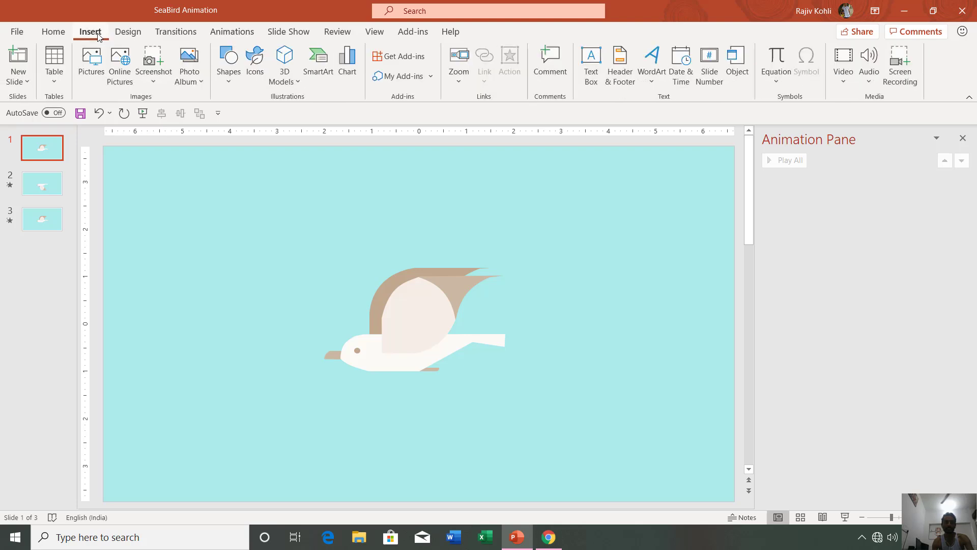
click(230, 72)
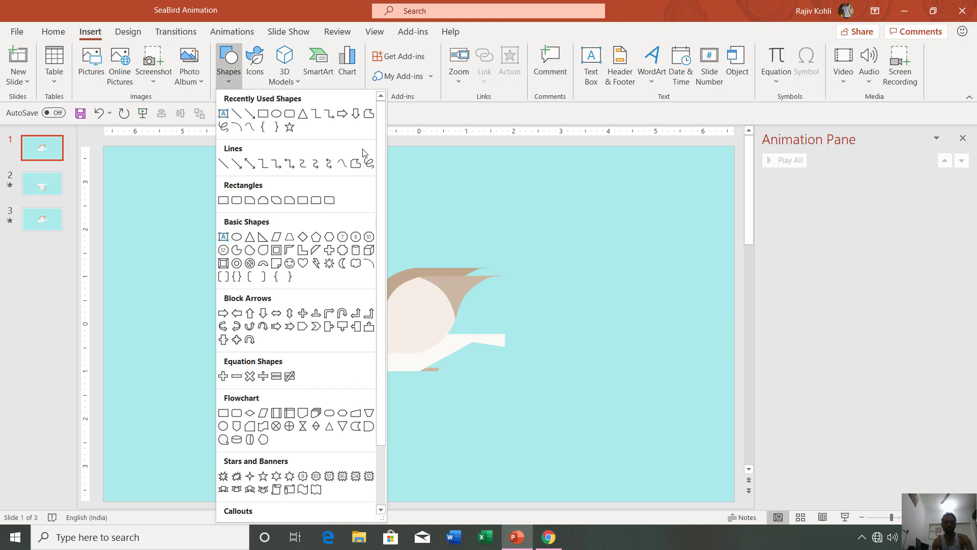
click(453, 537)
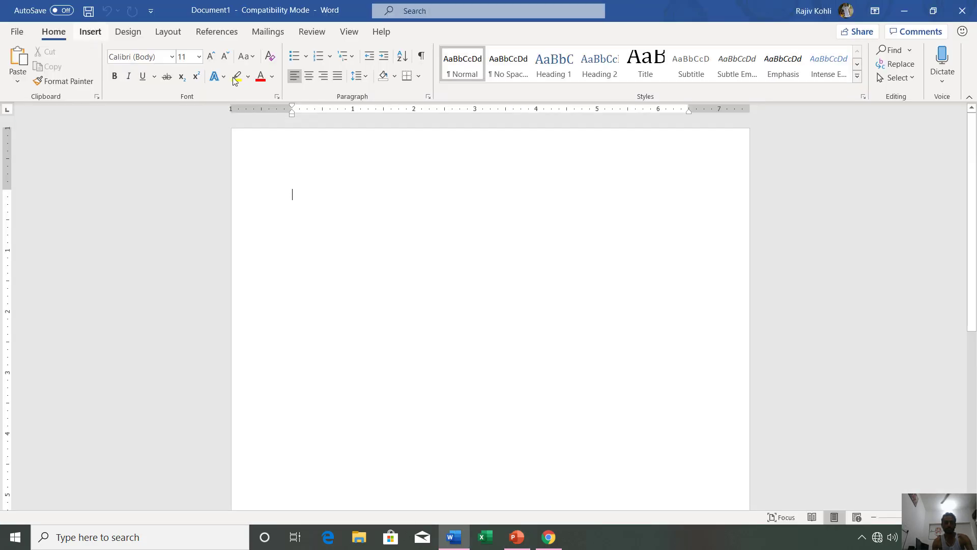
- Glance at Word's Shapes gallery, close it, and return to the SeaBird Animation deck
click(187, 70)
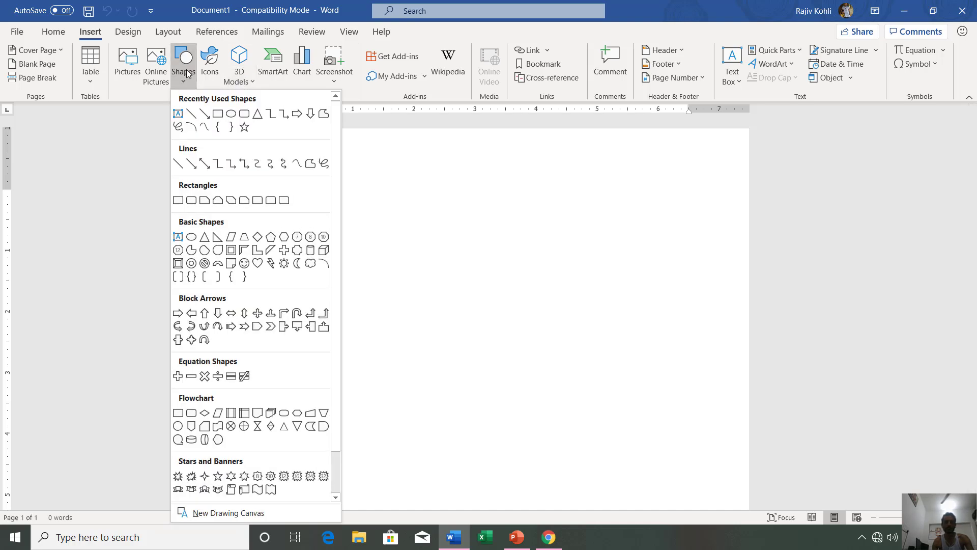
click(491, 214)
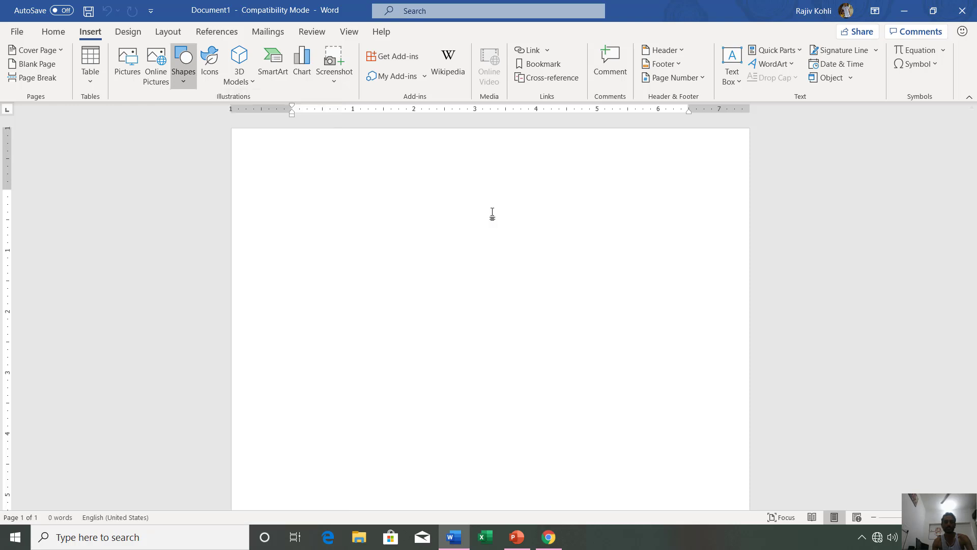
click(513, 534)
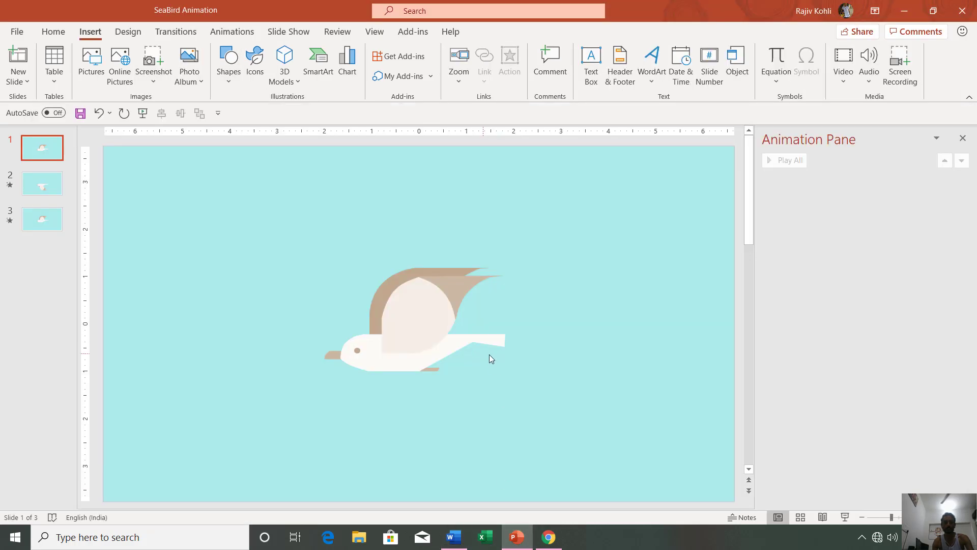
- Select the bird's raised wing, view its Shape Format options, then switch to Word
click(423, 303)
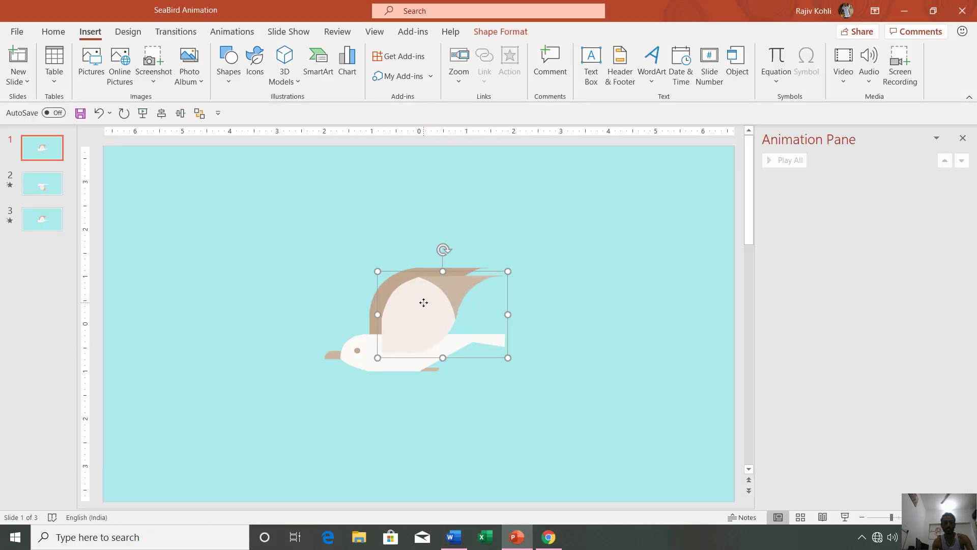
click(497, 33)
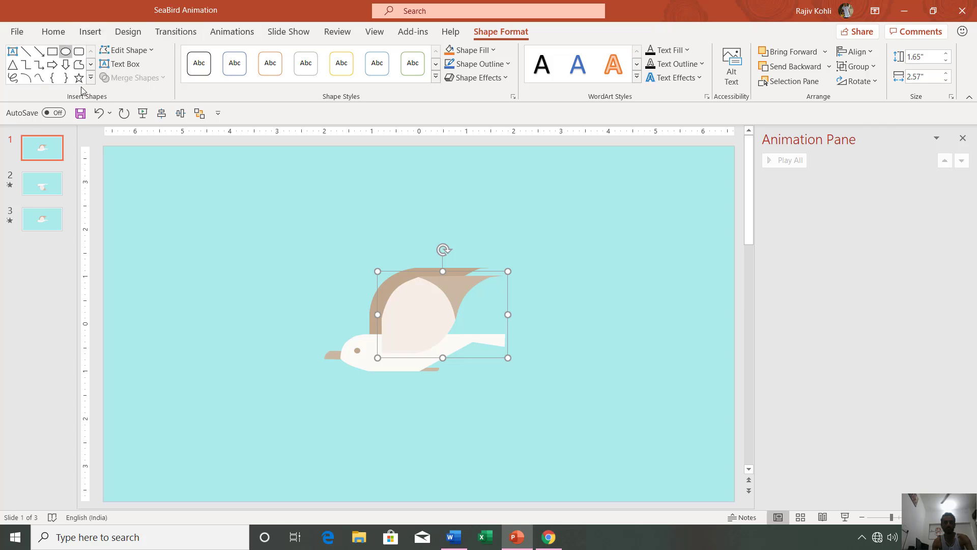
click(453, 538)
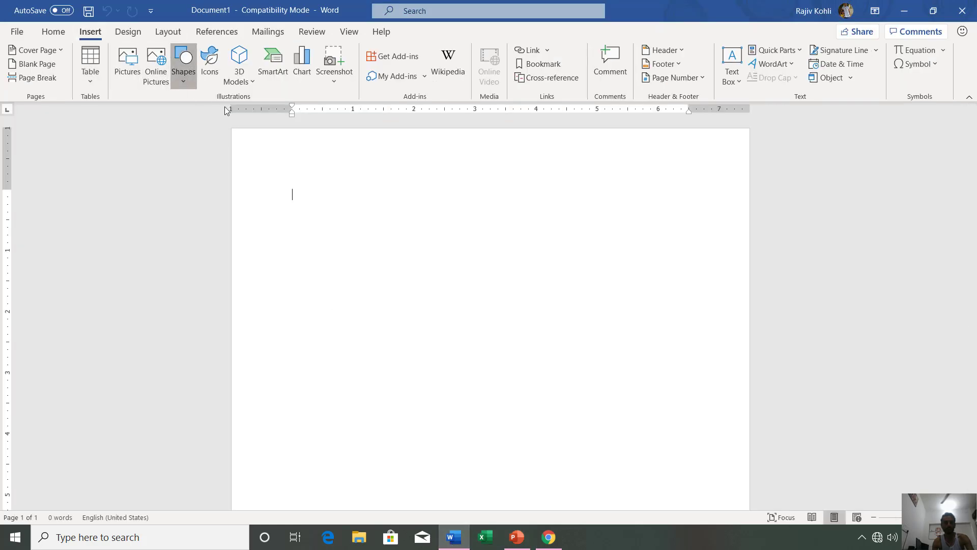
- Draw a sample oval in Word, then close the document without saving
click(184, 64)
click(238, 118)
click(346, 209)
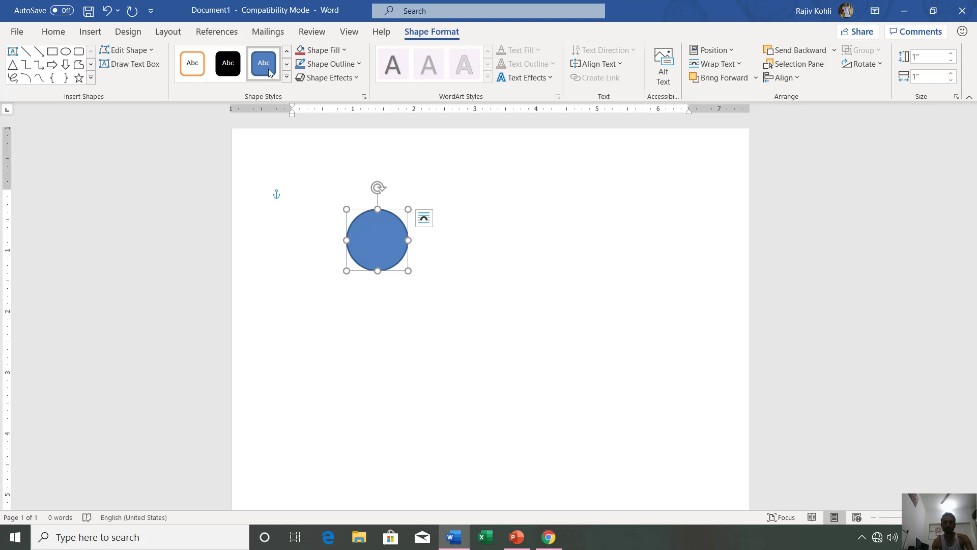
click(972, 10)
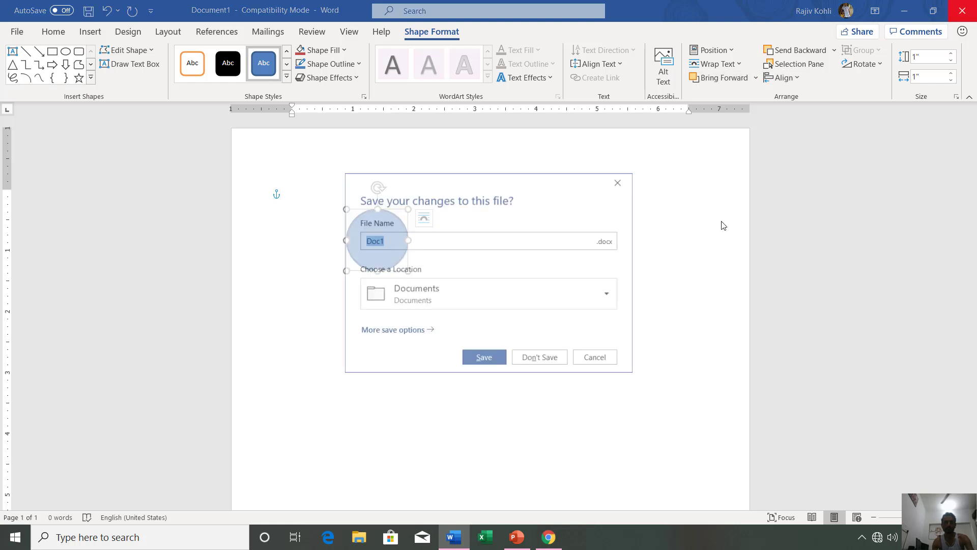
click(540, 357)
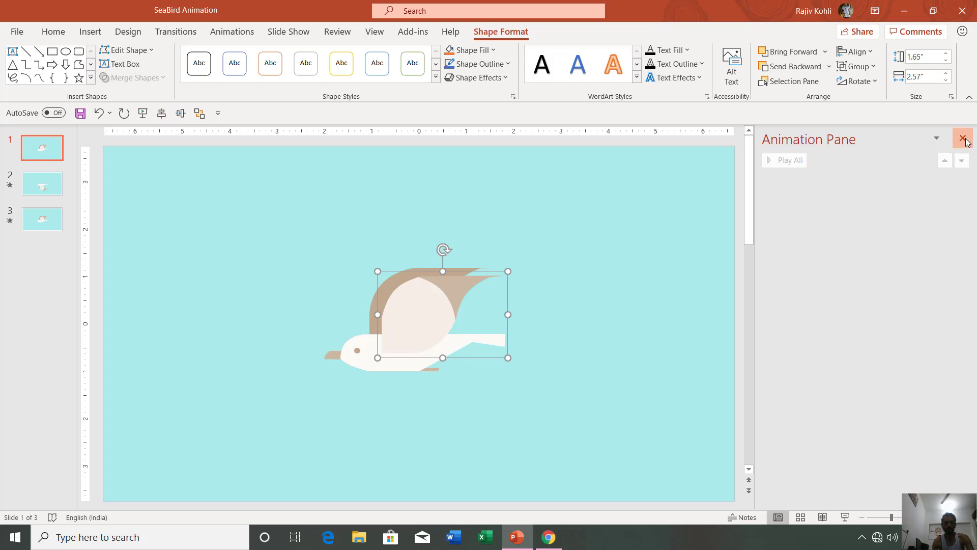
- Close the Animation Pane and check the Dribbble Seabird Animation reference before returning
click(963, 138)
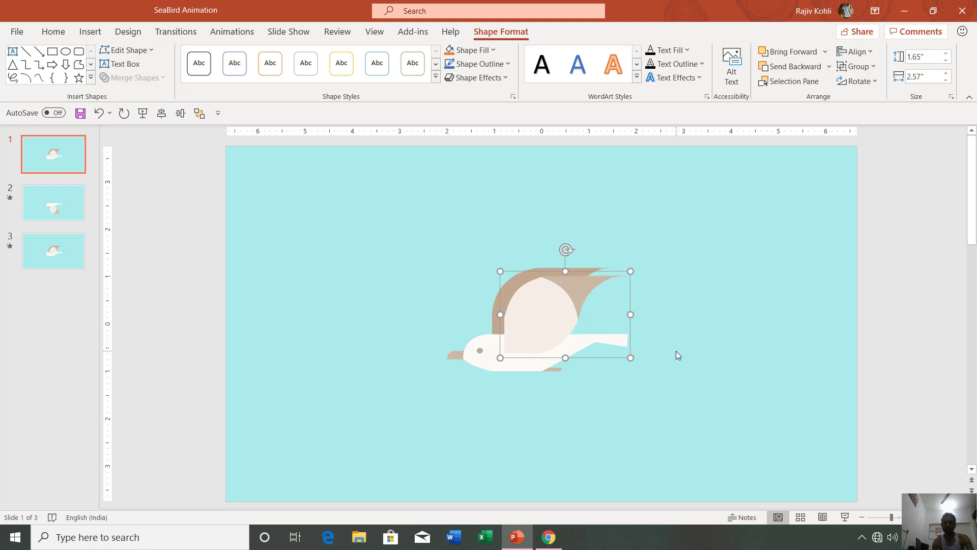
click(549, 537)
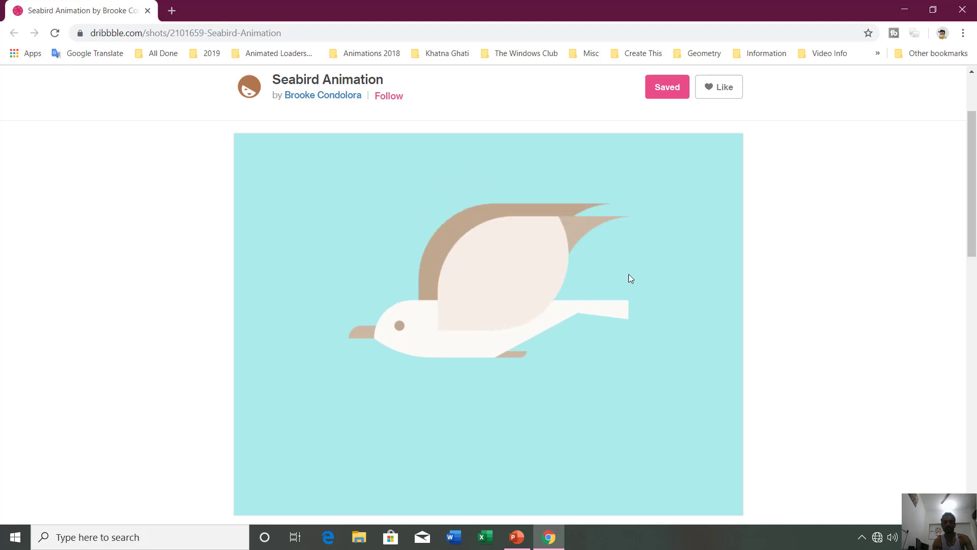
key(alt+Tab)
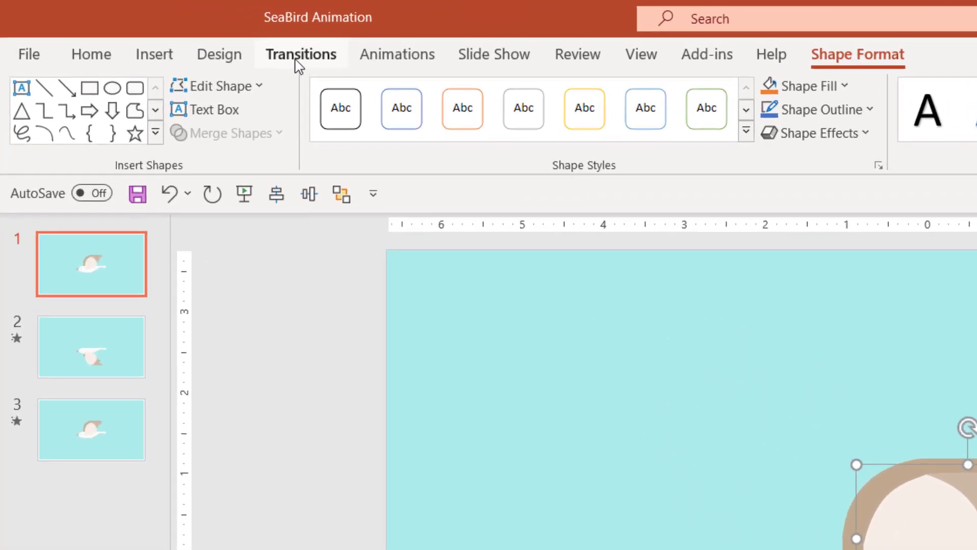
- Show slide 1's transition settings on the Transitions tab
click(175, 33)
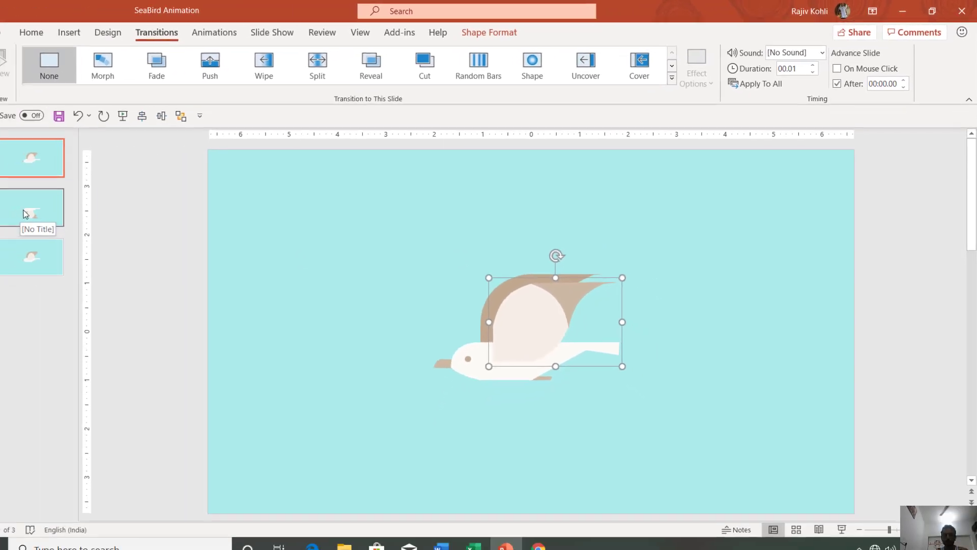
- Apply a Morph transition of 00.75 duration, advancing after 00:00.00, to slides 2 and 3
click(46, 206)
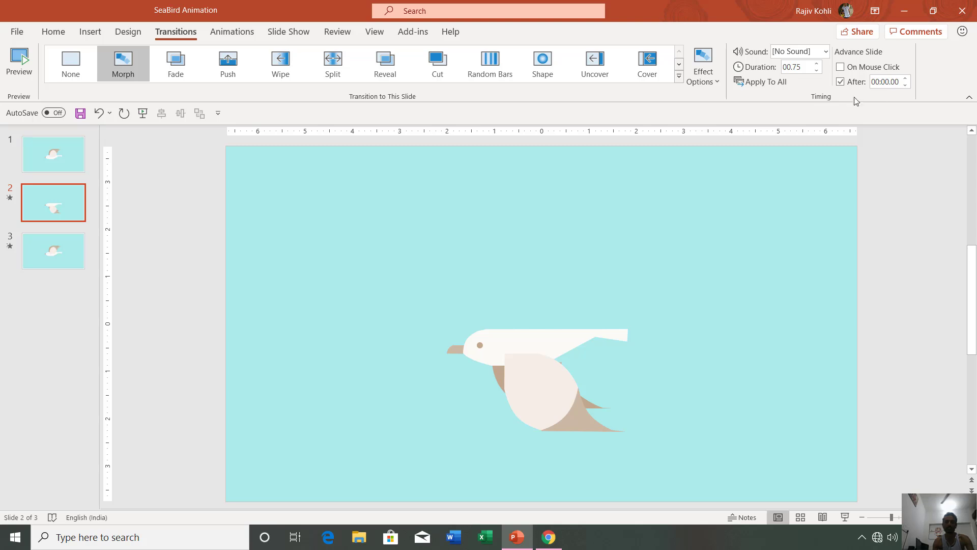
click(45, 256)
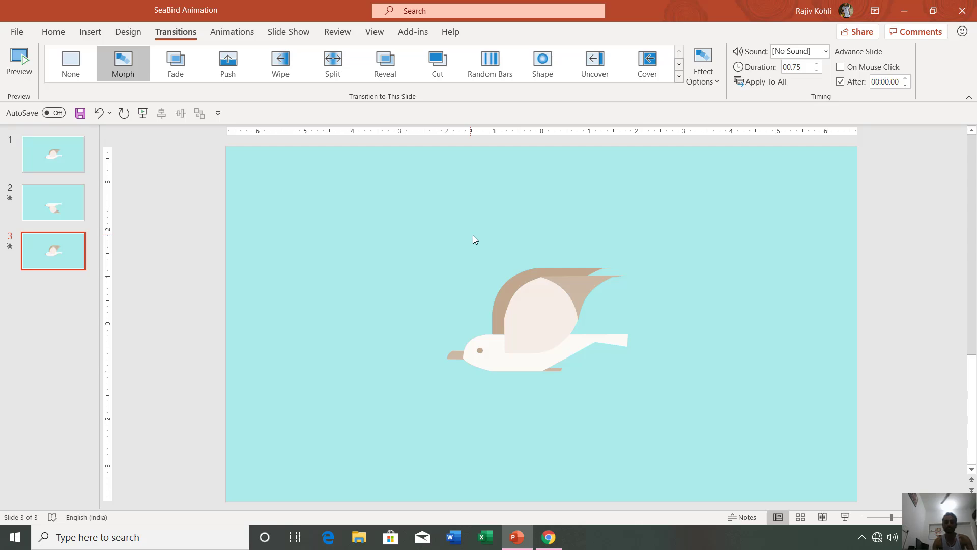
- Set up the slide show to loop continuously until 'Esc' using timings
click(291, 34)
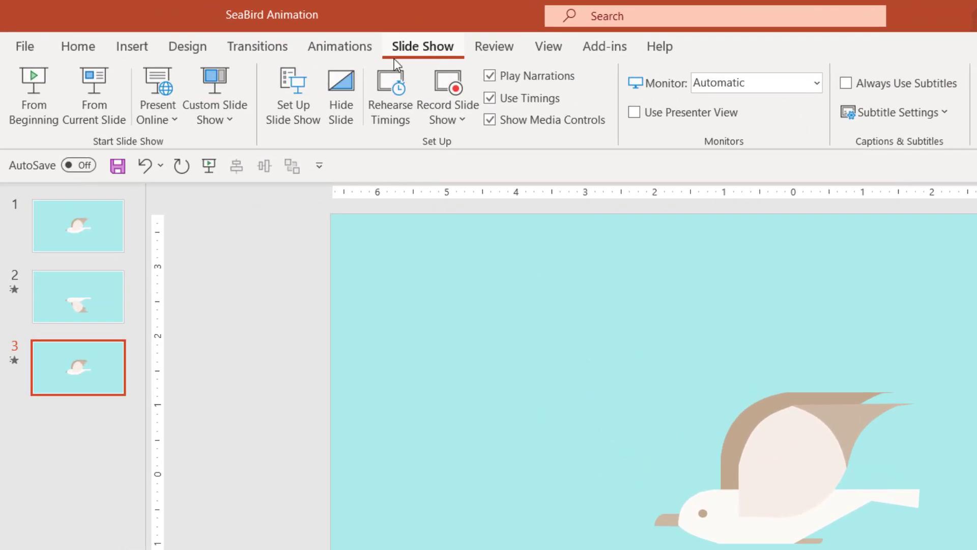
click(285, 108)
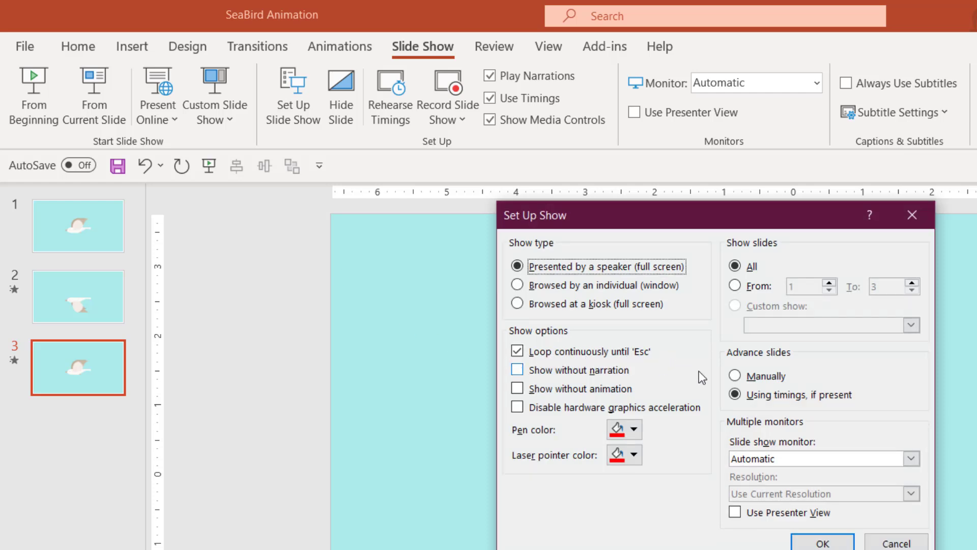
click(813, 543)
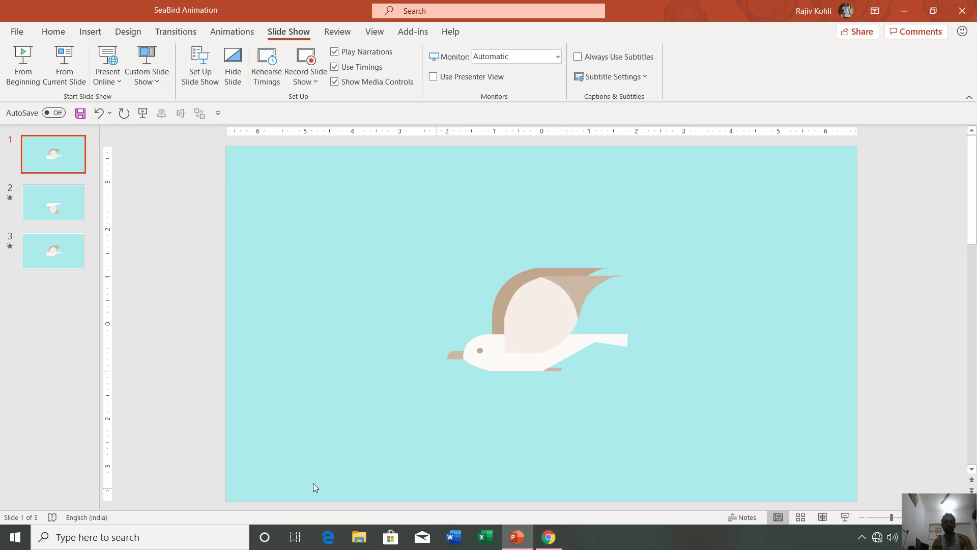
- Open the Selection Pane to list slide 1's bird objects
click(63, 30)
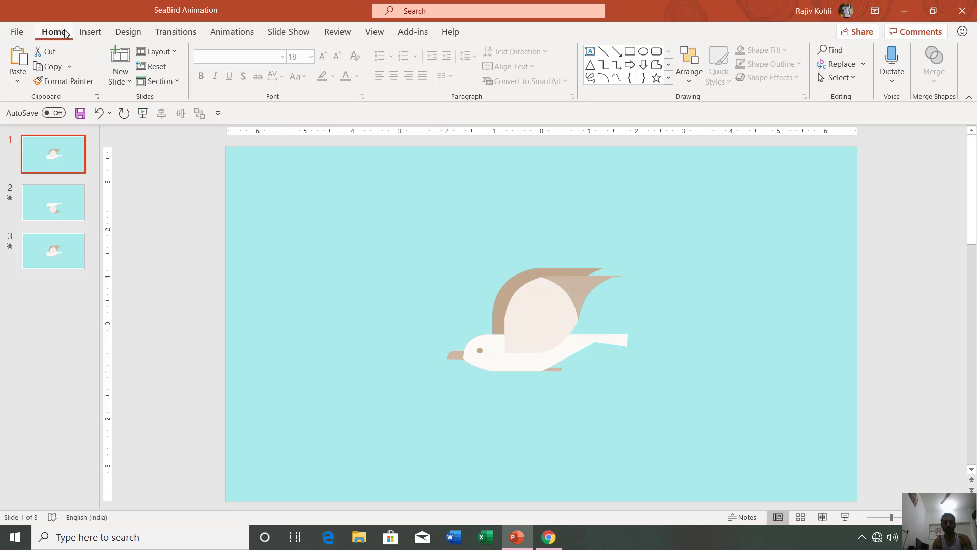
click(840, 78)
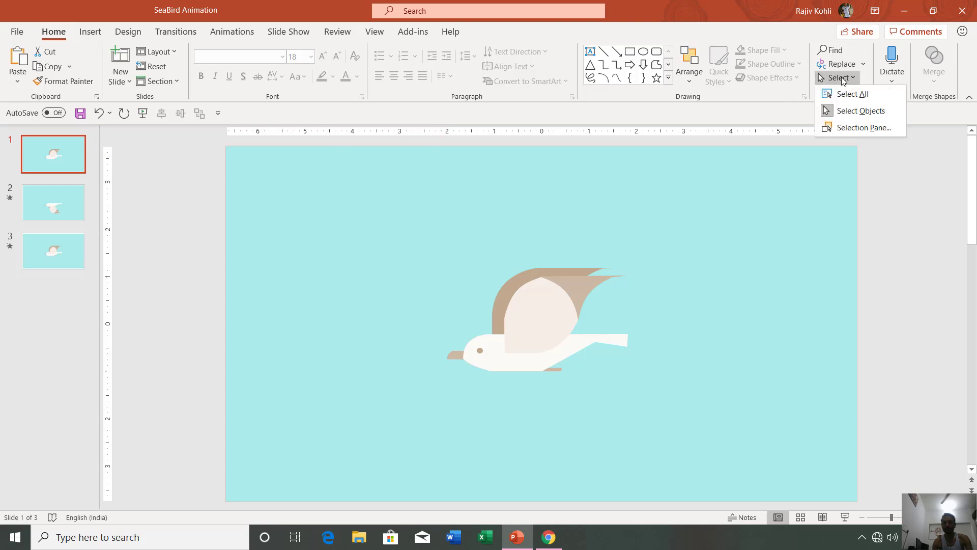
click(855, 131)
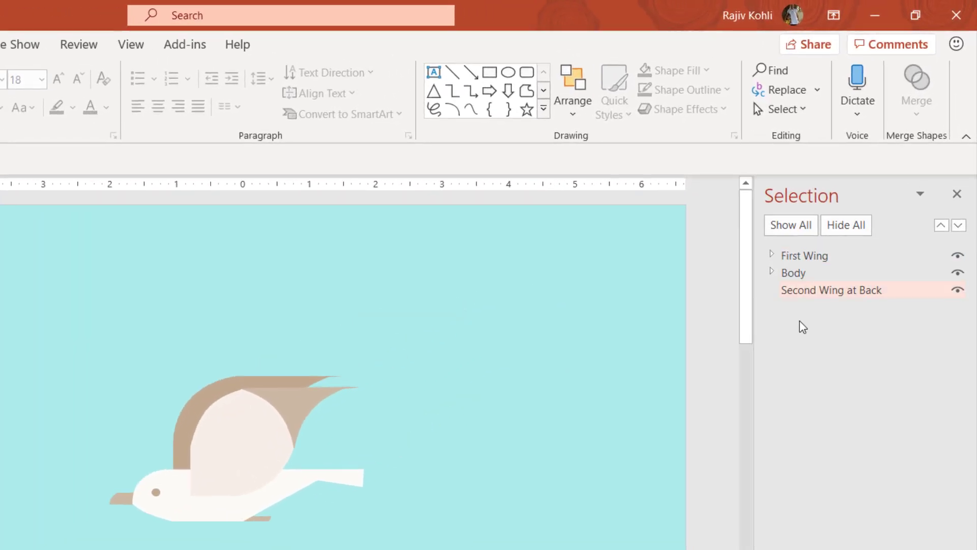
- Inspect the First Wing and Body groups' shapes, then widen the slide thumbnail pane
click(772, 254)
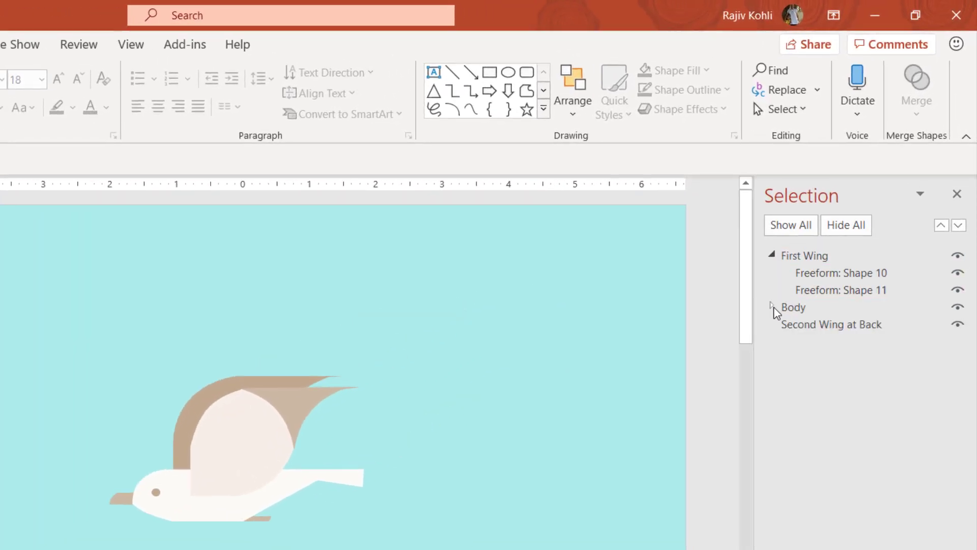
click(772, 307)
click(771, 307)
click(773, 255)
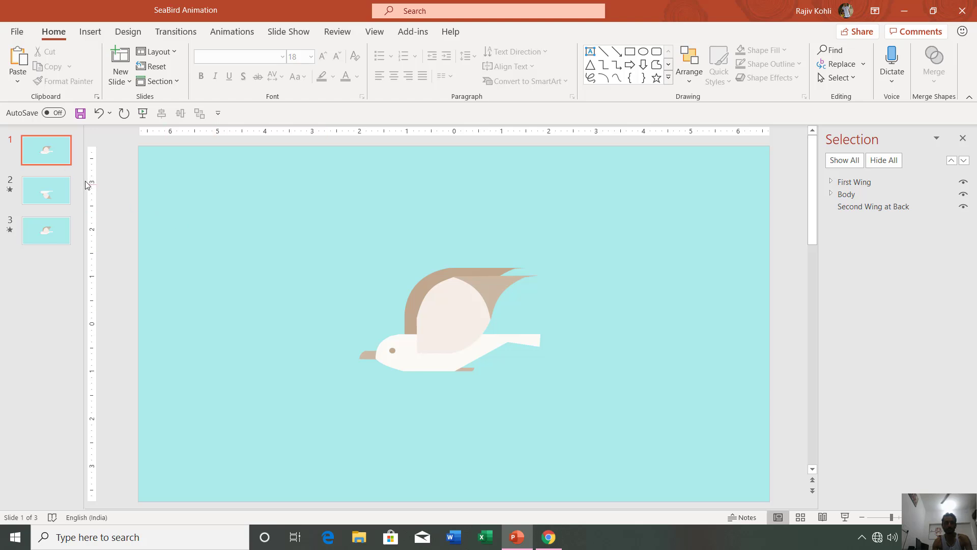
drag(86, 184, 122, 183)
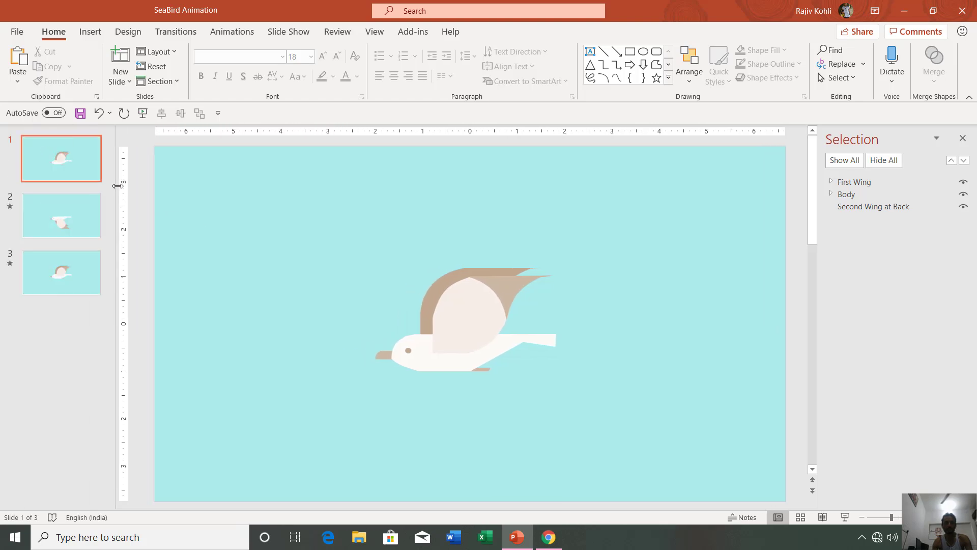
- Duplicate slide 1 as slide 2 and select its First Wing group
right_click(61, 165)
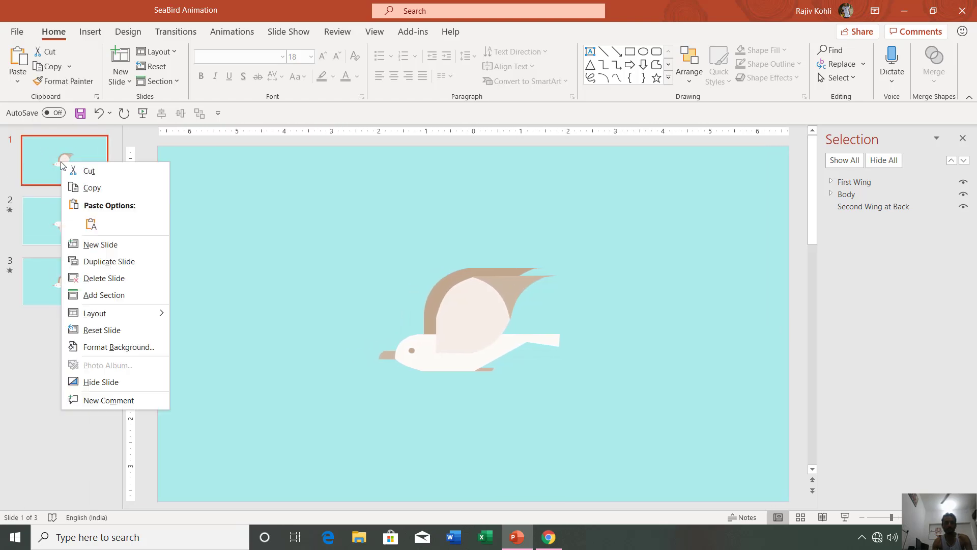
click(107, 262)
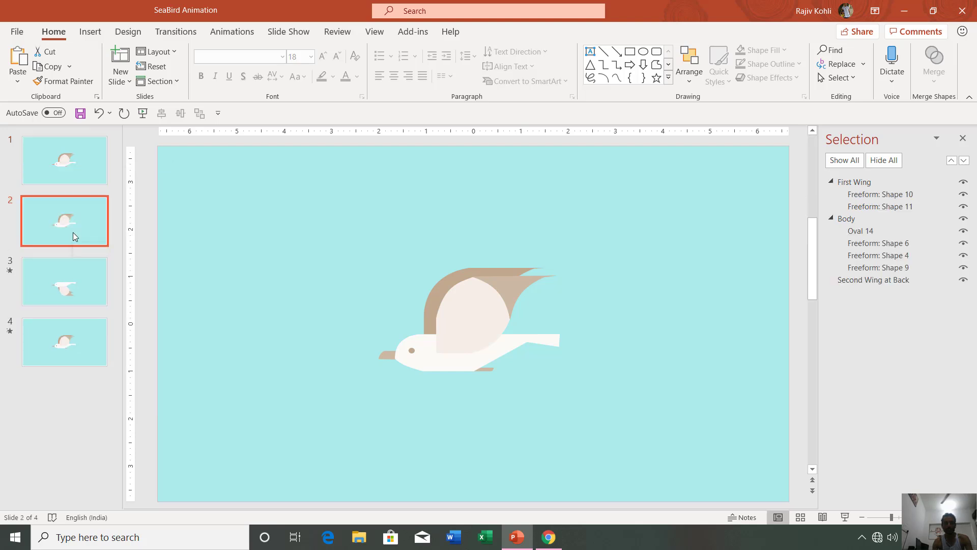
click(485, 299)
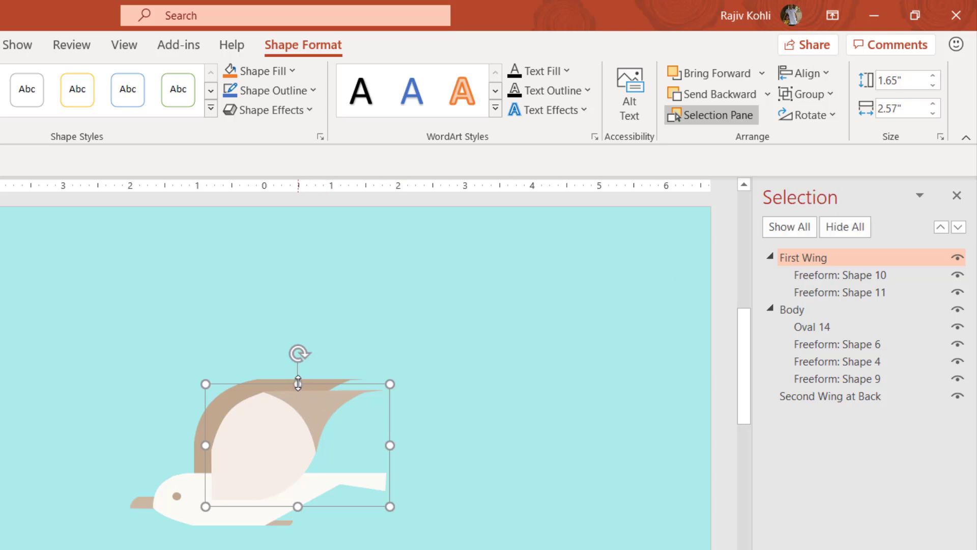
- Flip the front wing down below the body and restore its height to 1.65 inches
drag(298, 383, 290, 482)
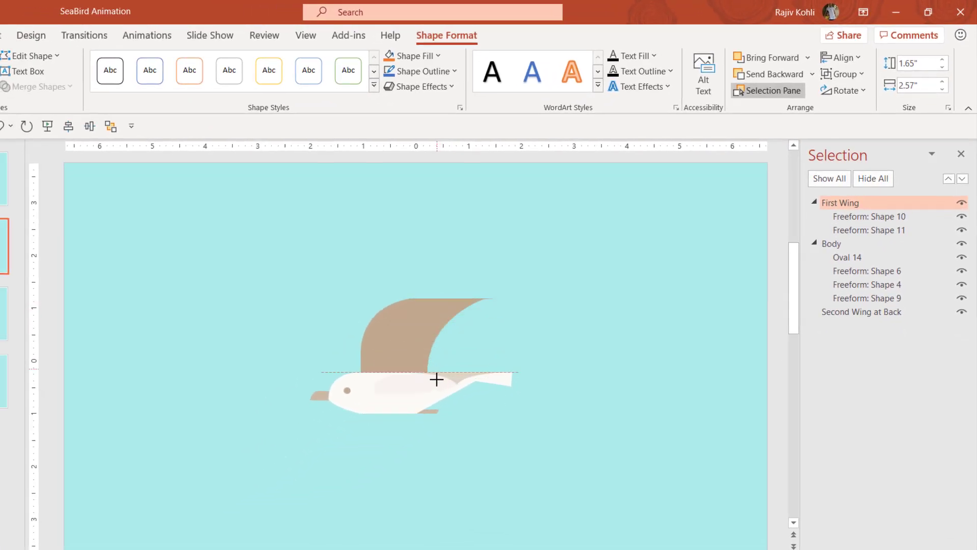
drag(436, 379, 436, 471)
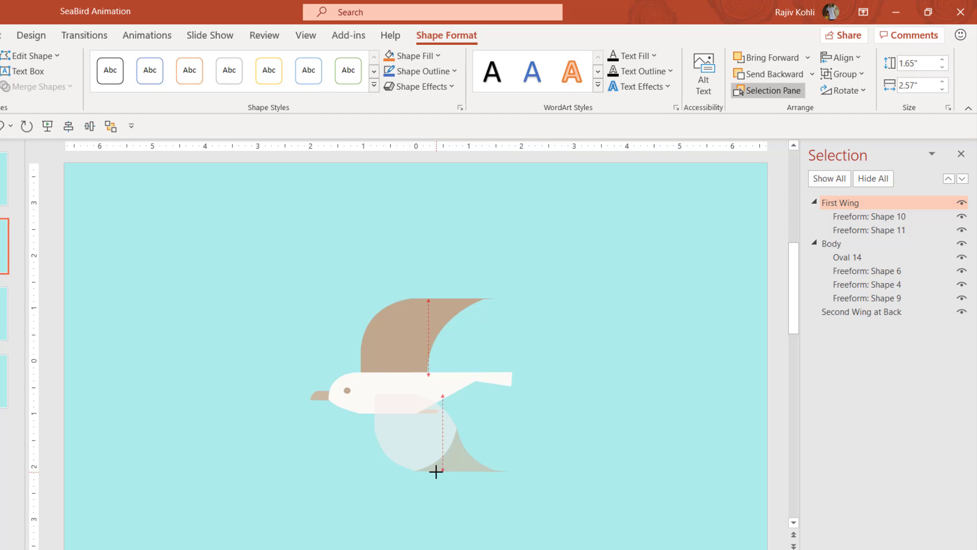
drag(436, 472, 436, 472)
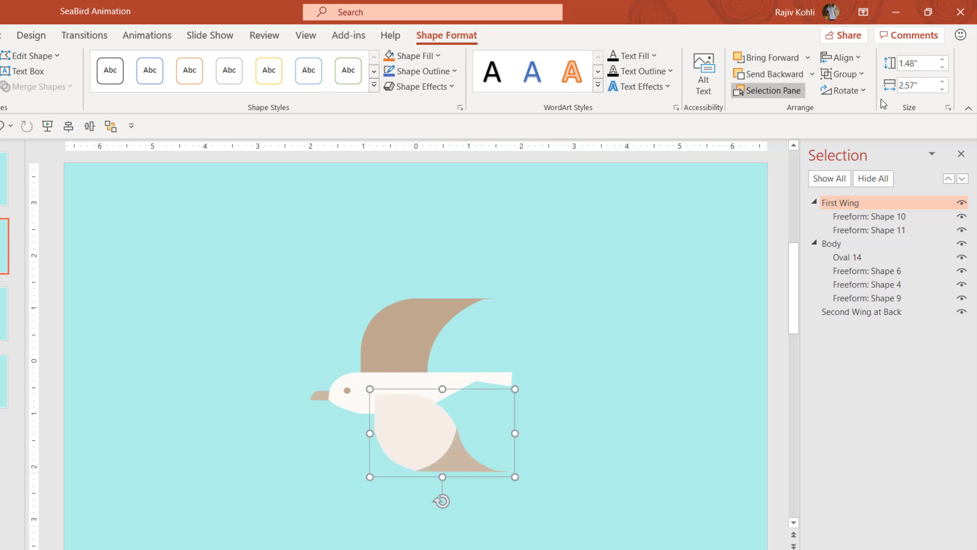
click(922, 64)
text(1.65)
key(Return)
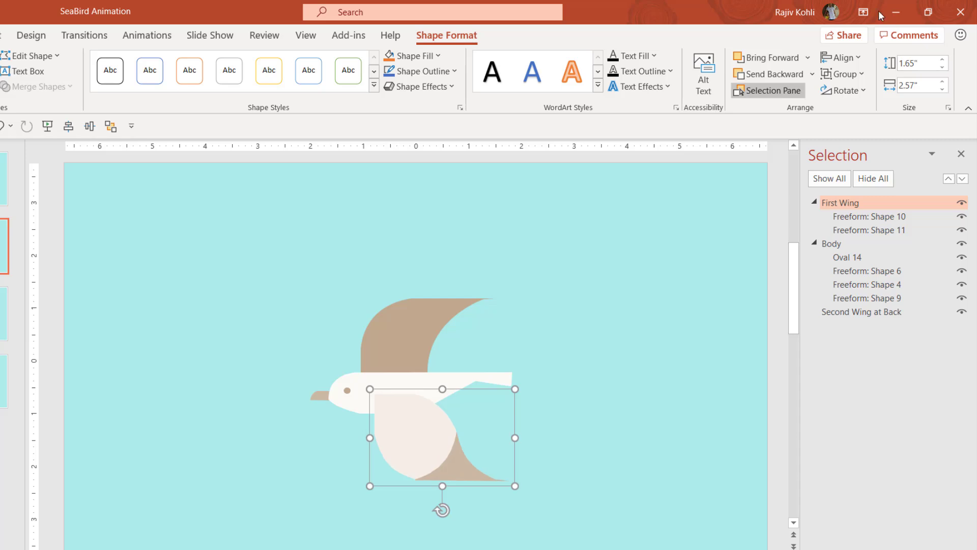
click(435, 311)
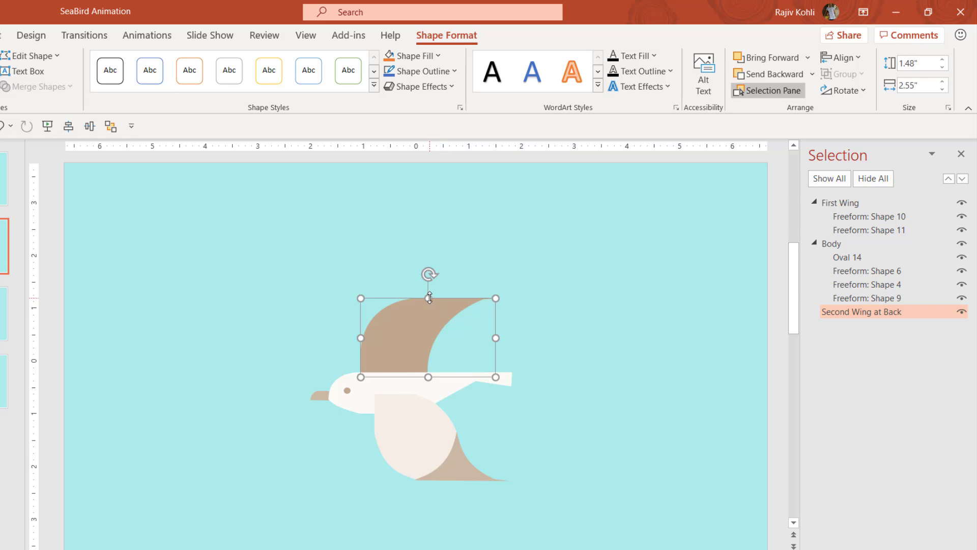
- Flip Second Wing at Back down below the body, keeping its height at 1.48 inches
drag(429, 298, 436, 449)
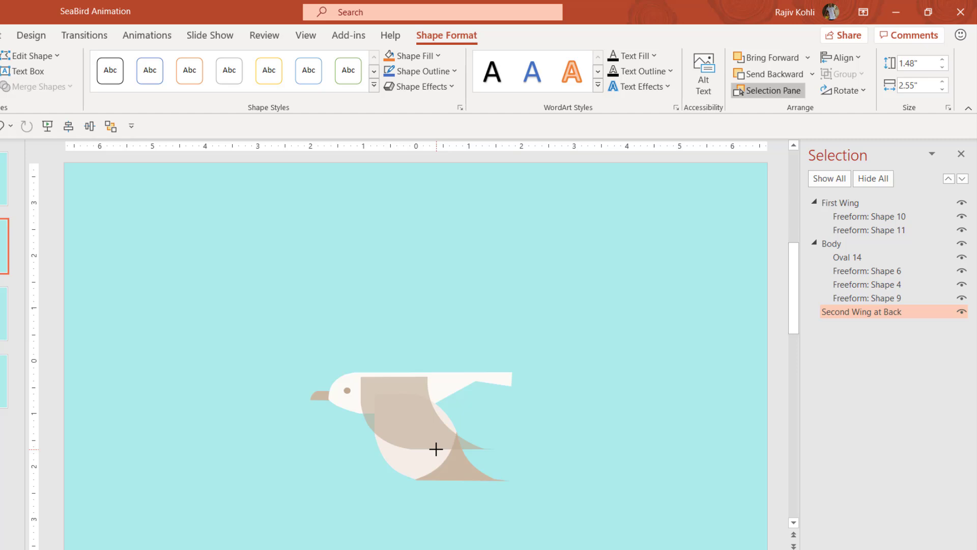
drag(436, 449, 436, 449)
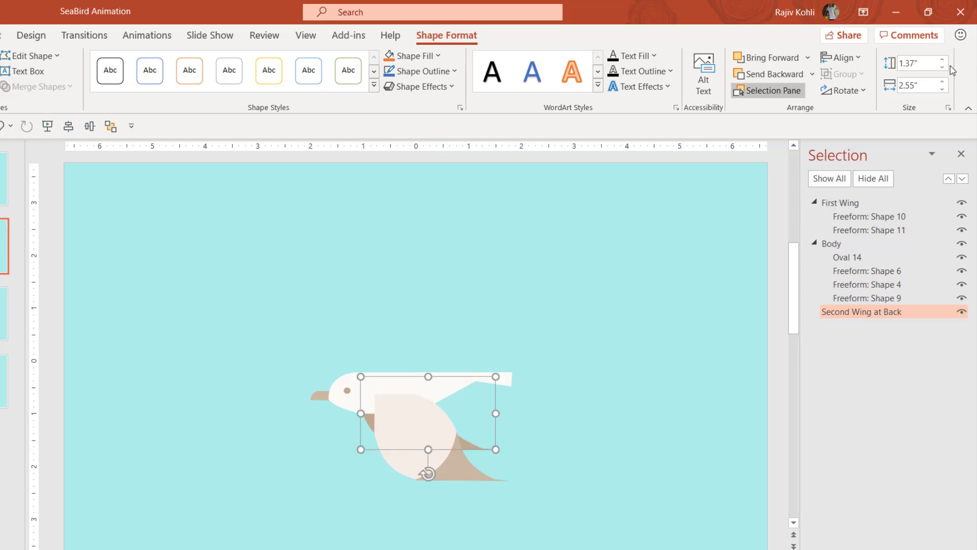
click(920, 65)
text(1.48)
key(Return)
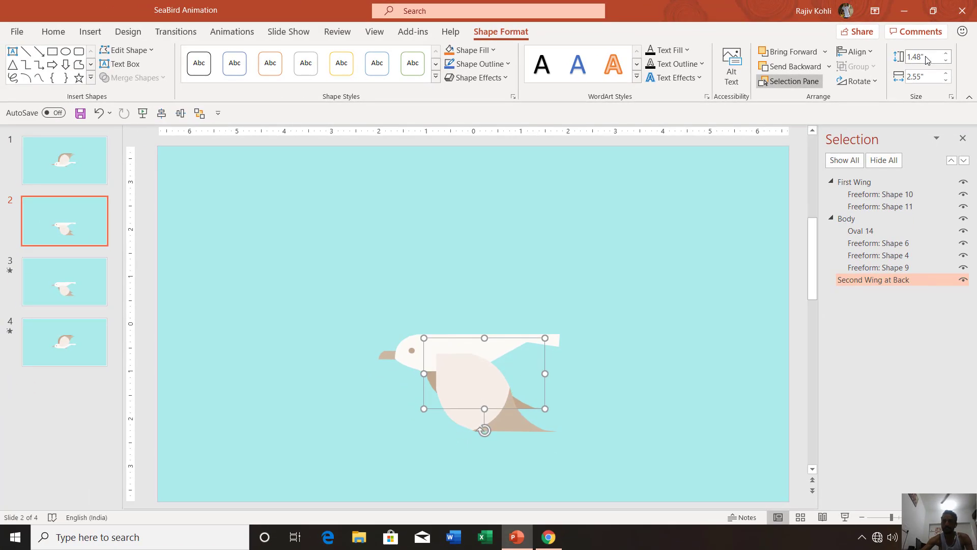
- Apply a Morph transition to slide 2 and raise the bird's Body group slightly
click(167, 34)
click(121, 63)
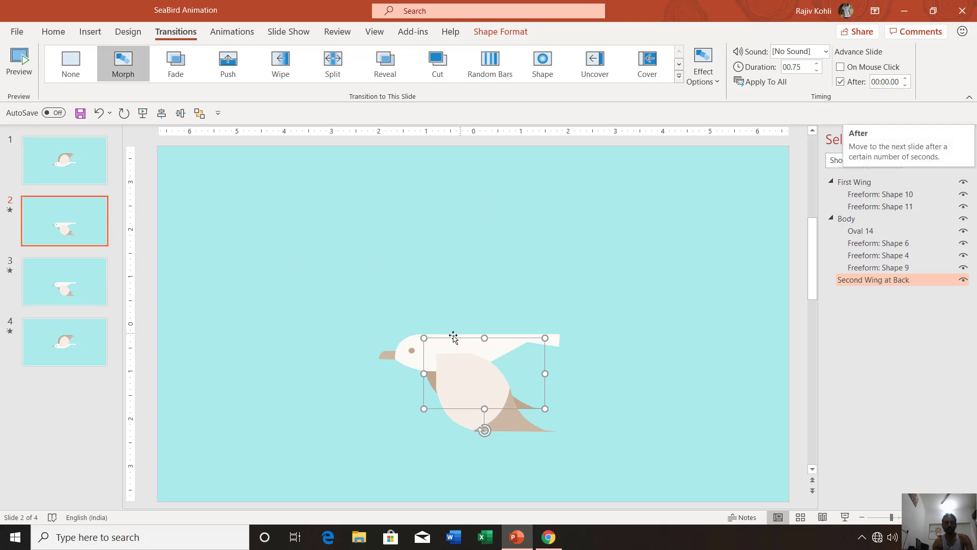
click(416, 348)
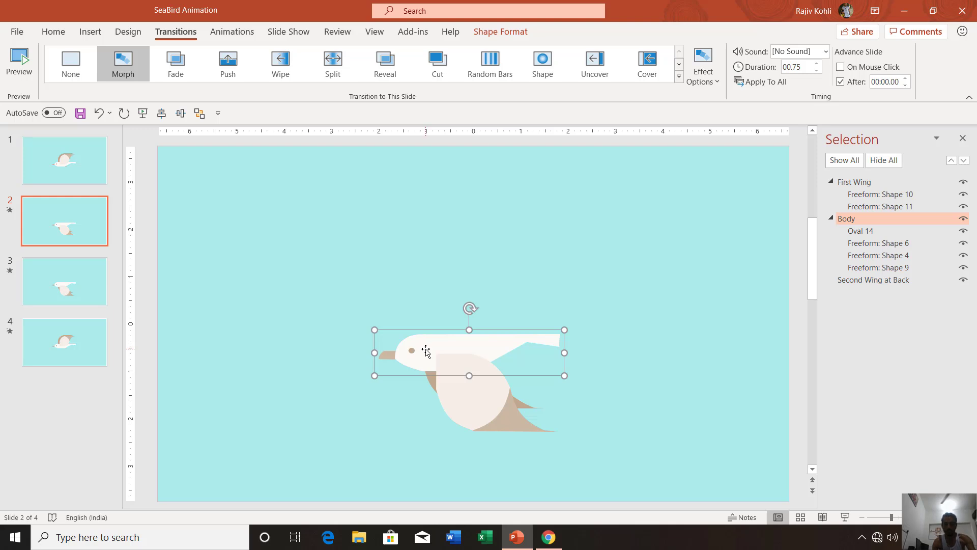
drag(426, 351, 426, 347)
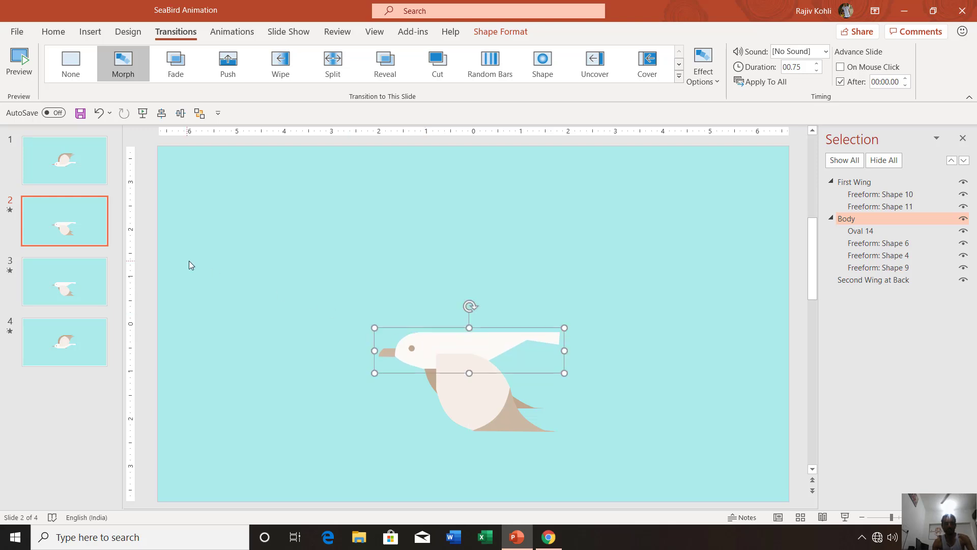
- Duplicate slide 1 again, move the copy to position 3, and review slides 1–3
right_click(71, 164)
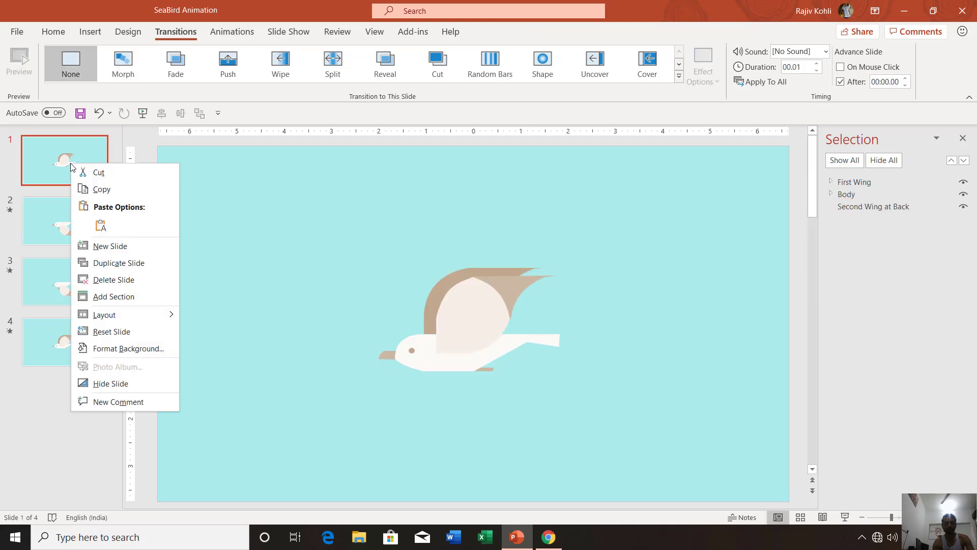
click(115, 263)
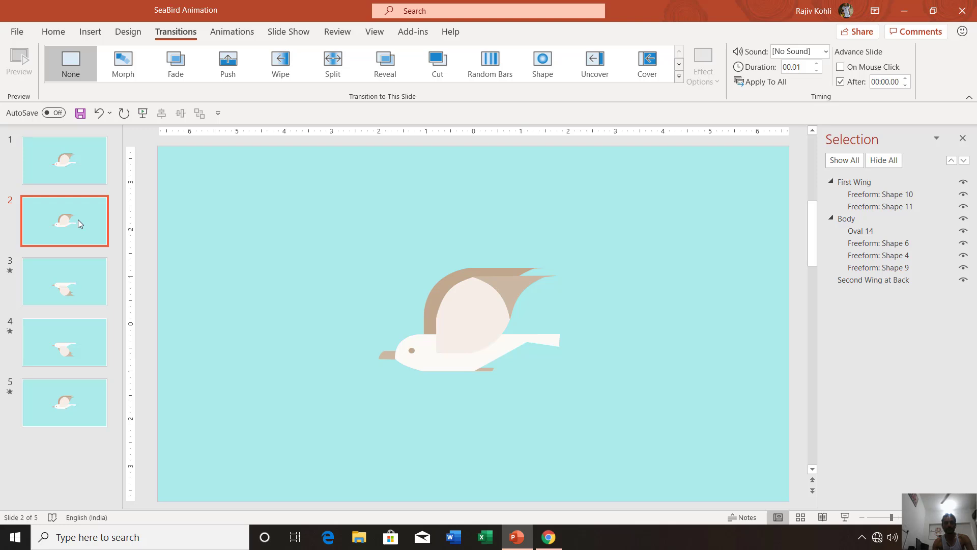
drag(78, 219, 74, 262)
click(60, 164)
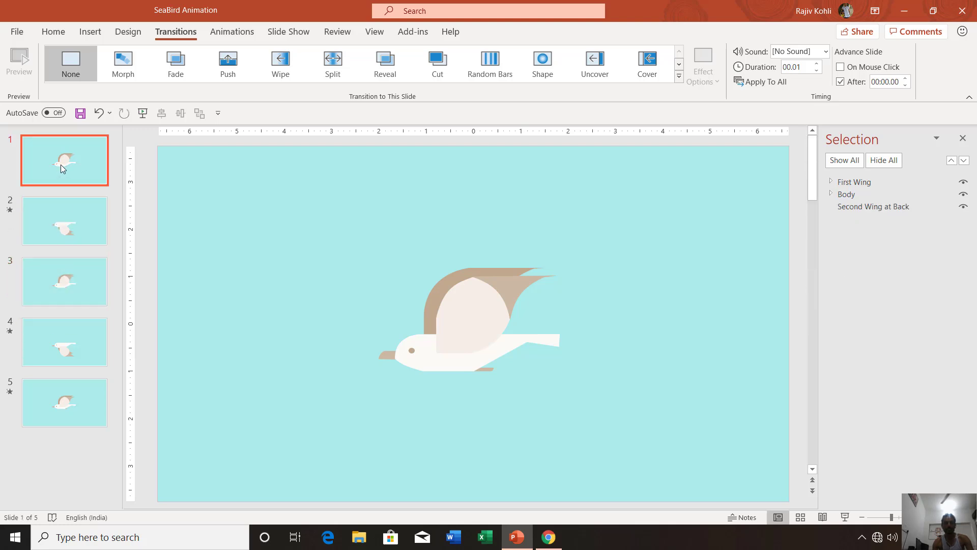
click(66, 231)
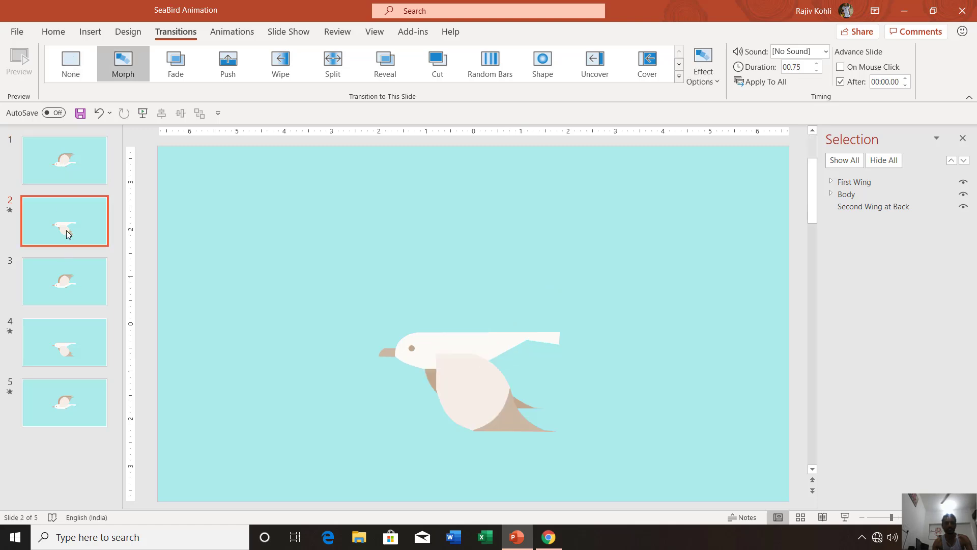
click(65, 292)
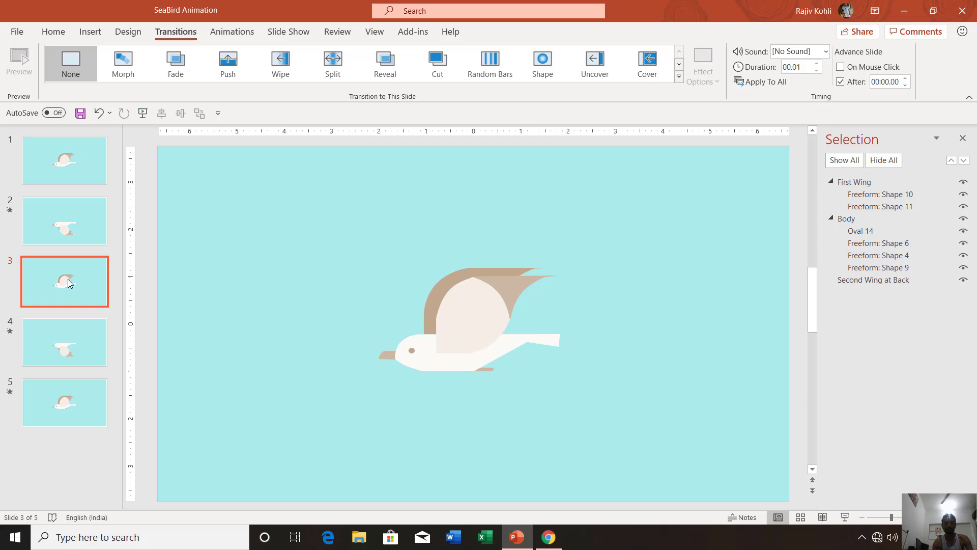
- Give slide 3 a Morph transition with a 0.75-second duration
click(125, 73)
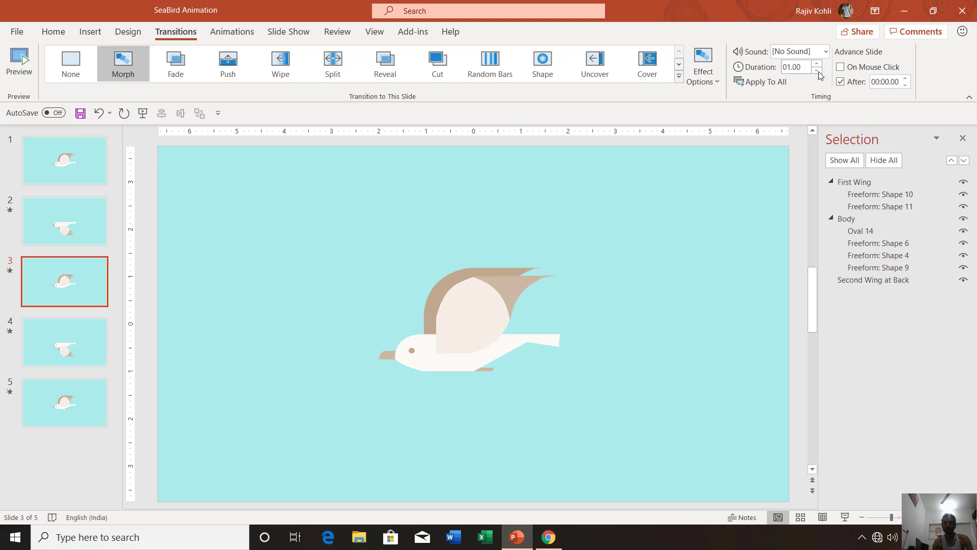
click(817, 70)
click(42, 351)
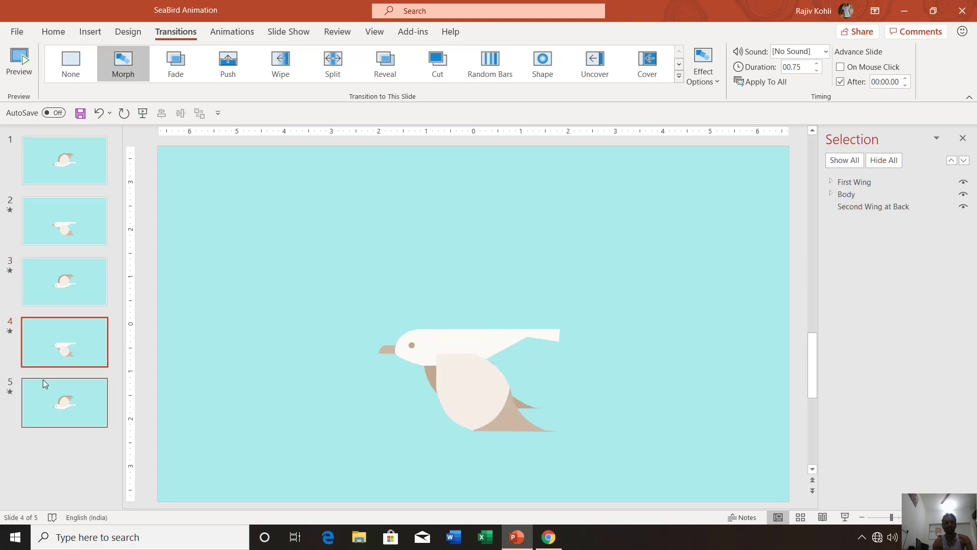
click(54, 398)
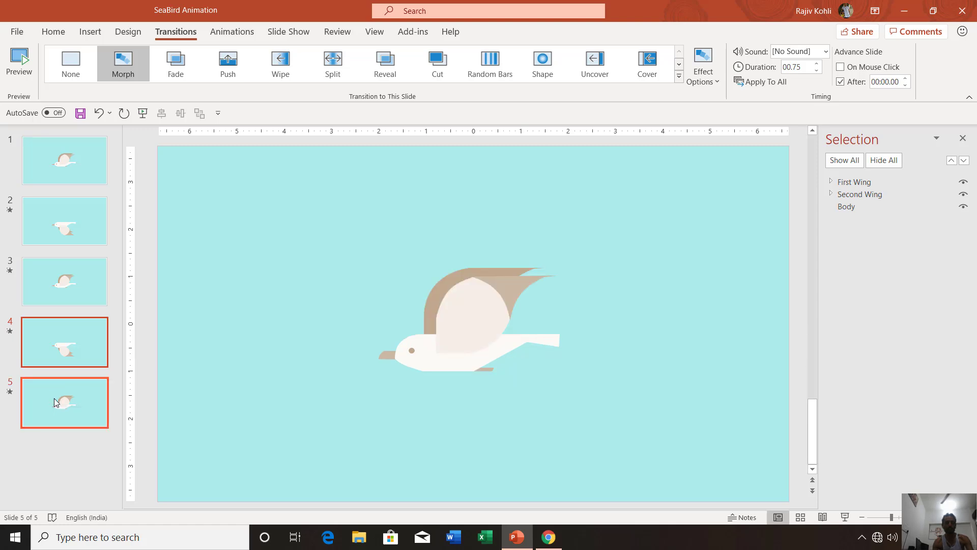
- Mark slides 4 and 5 as hidden so the show skips them
right_click(54, 399)
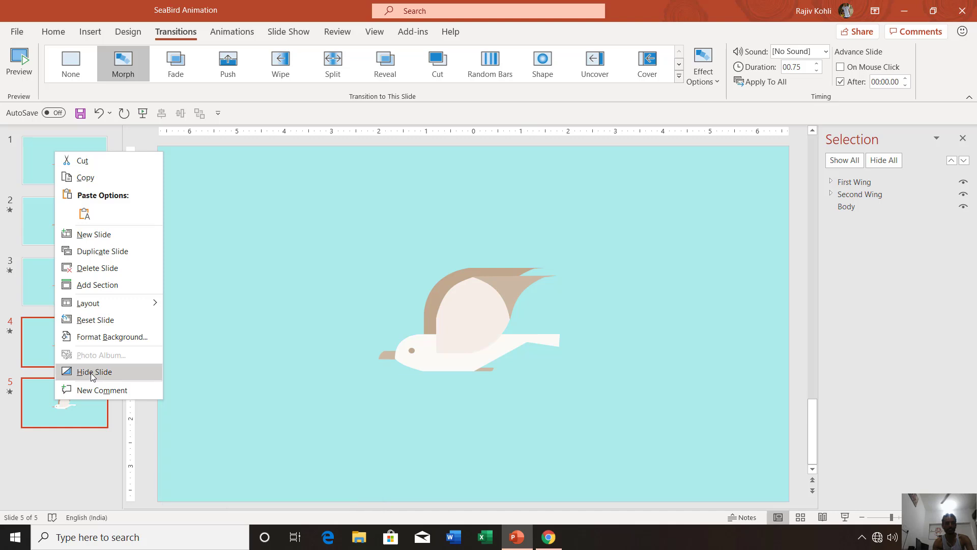
key(Escape)
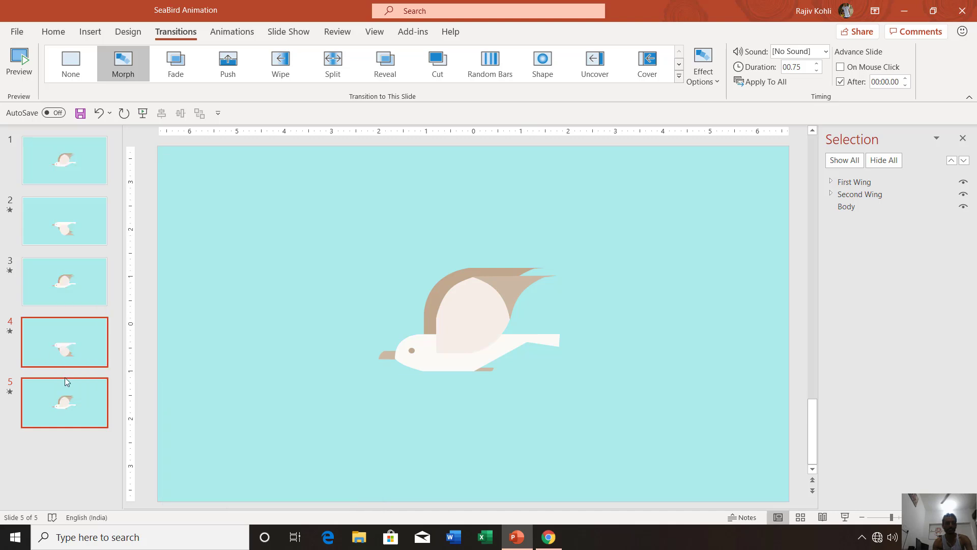
right_click(62, 346)
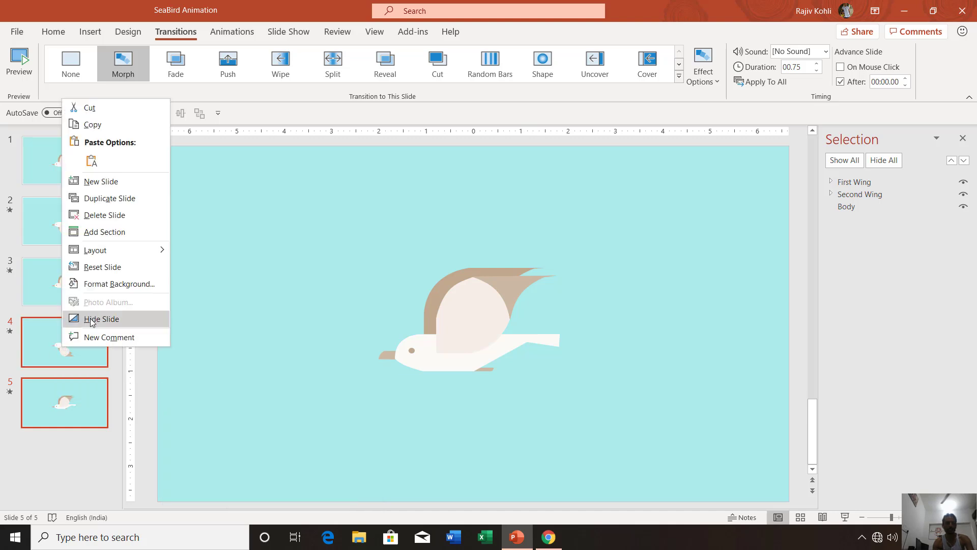
click(90, 319)
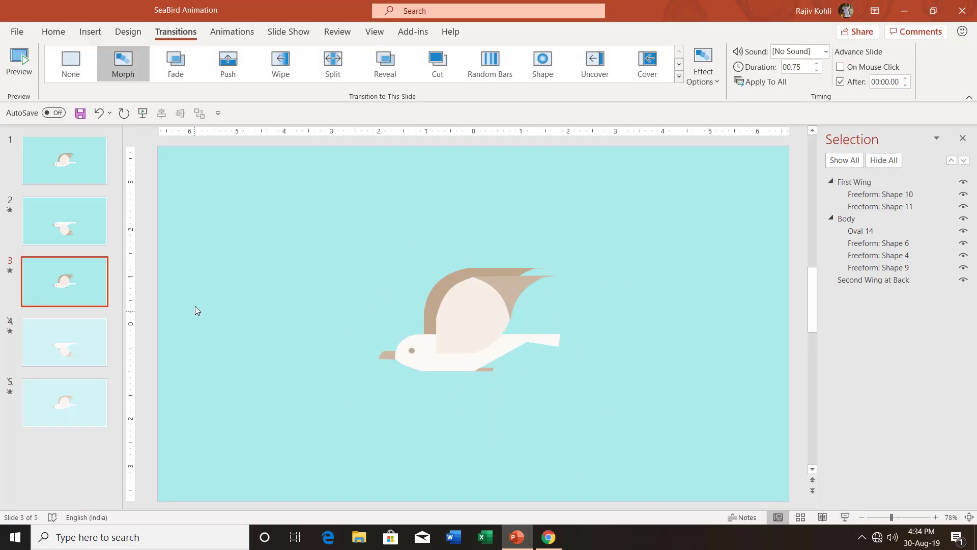
- On slide 2, move the bird's Body group slightly higher along the centre guide
click(78, 221)
click(442, 340)
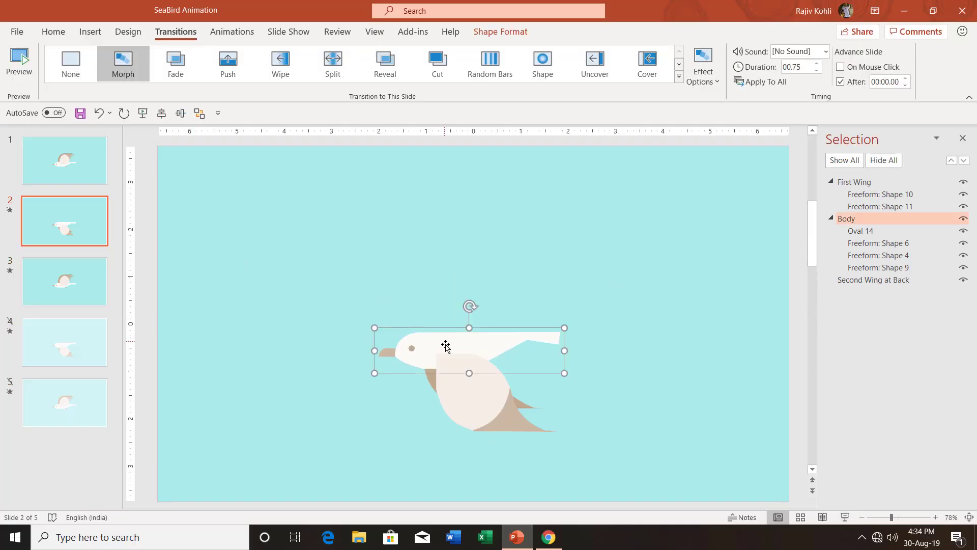
drag(437, 346, 438, 340)
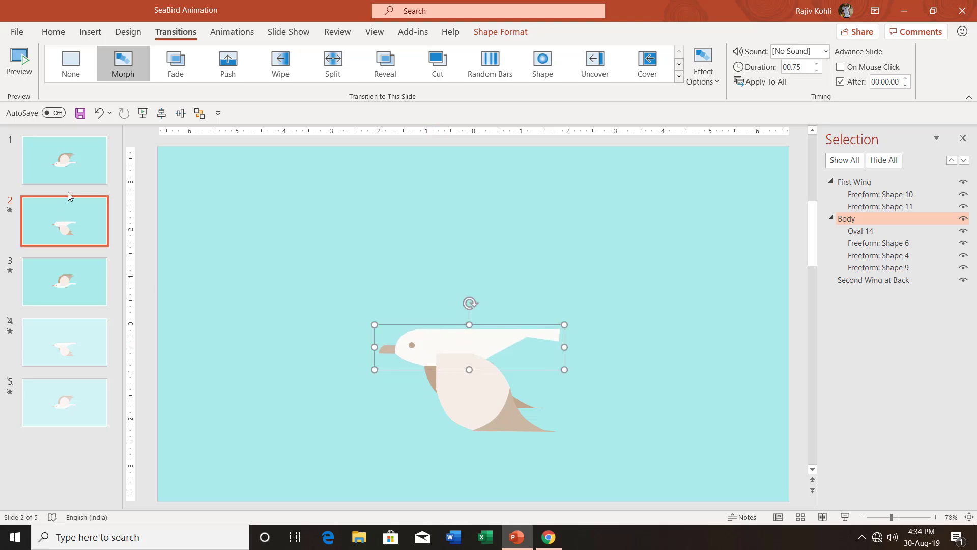